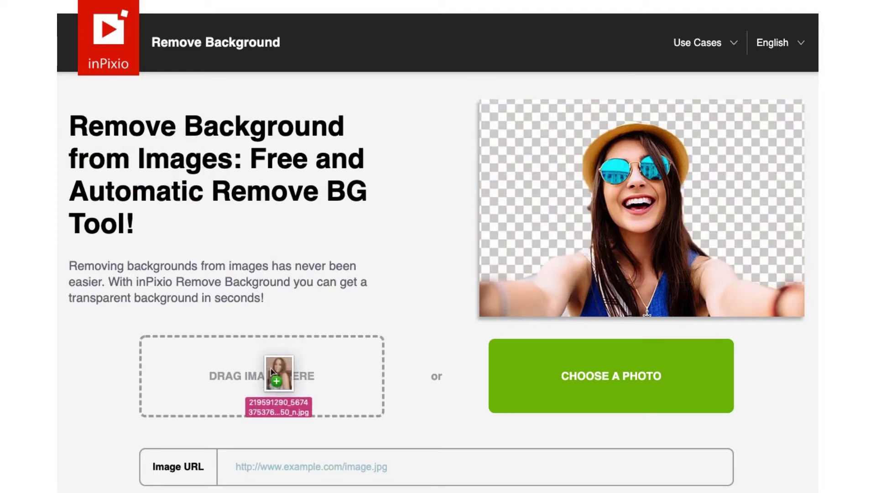
- Cut the selfie out in inPixio, save the cut-out photo, and return to the Canva tab
left_click_drag(65, 176, 270, 368)
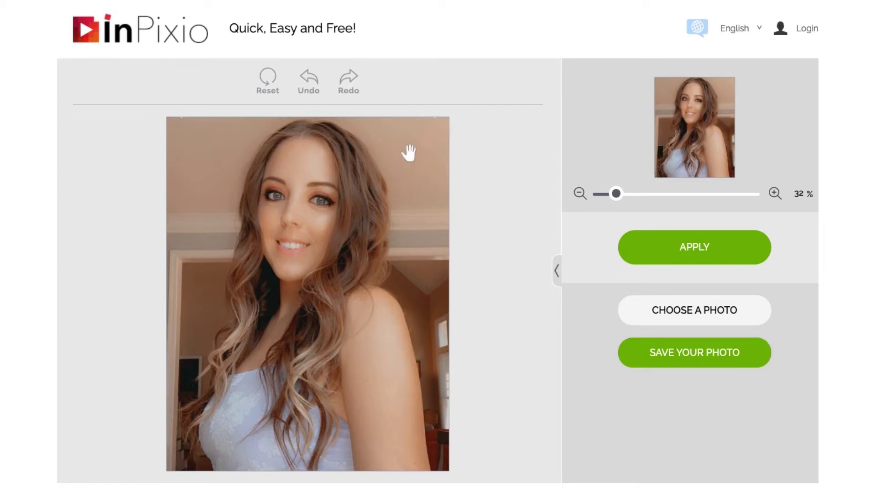
left_click(683, 249)
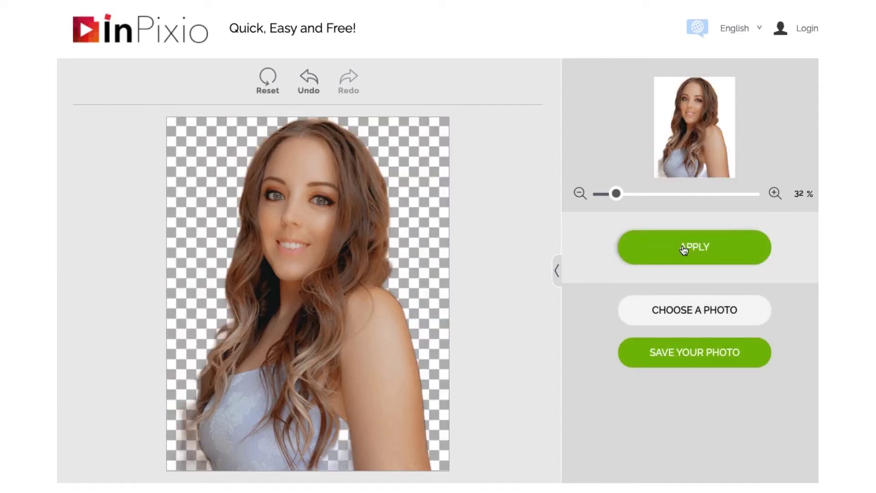
left_click(674, 360)
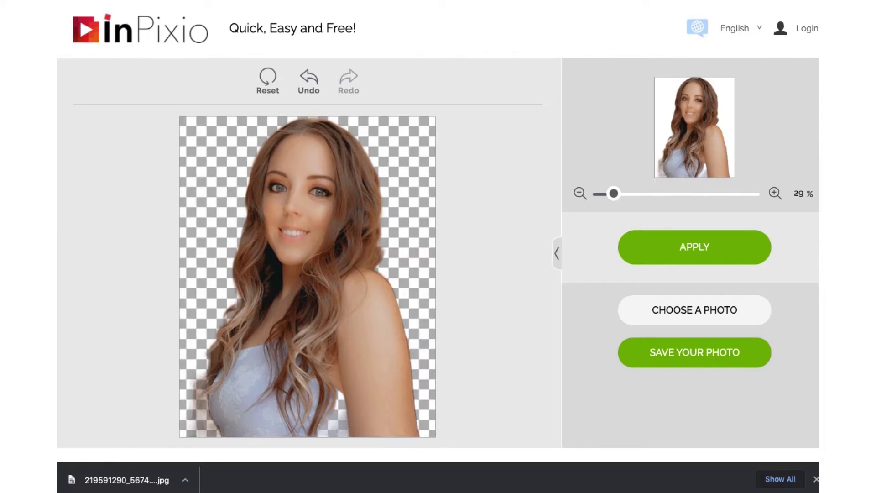
left_click(308, 0)
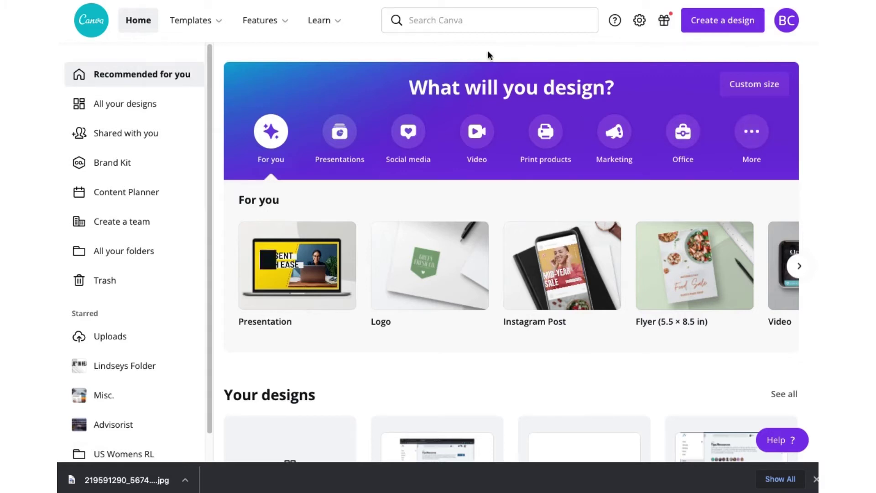
- Create a blank 500 × 500 px Logo design after searching Canva for 'logo'
left_click(492, 22)
type("logo")
key("Return")
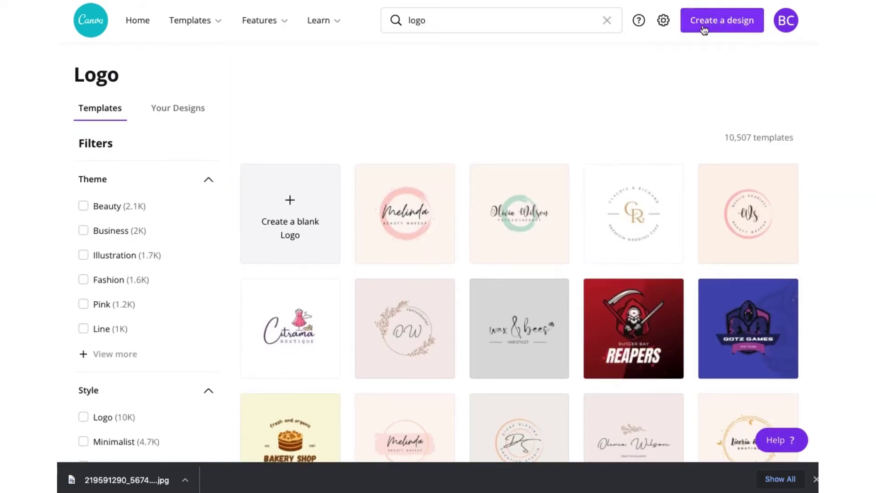
left_click(713, 25)
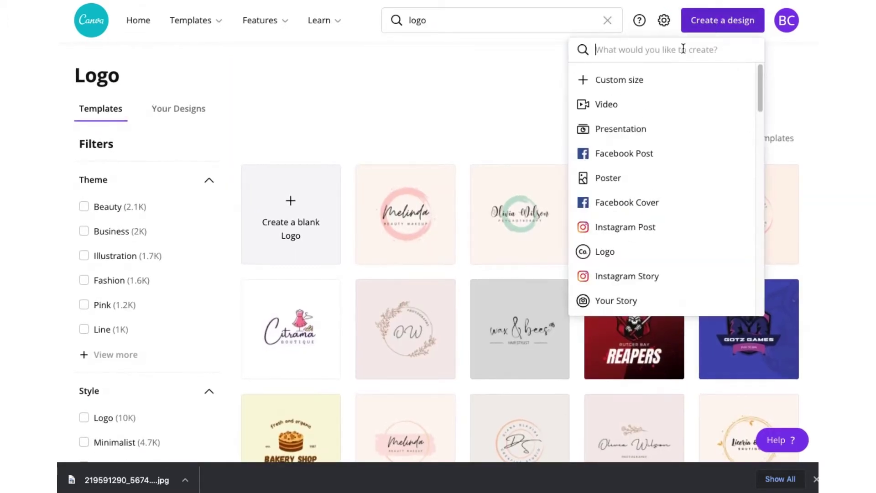
type("logo")
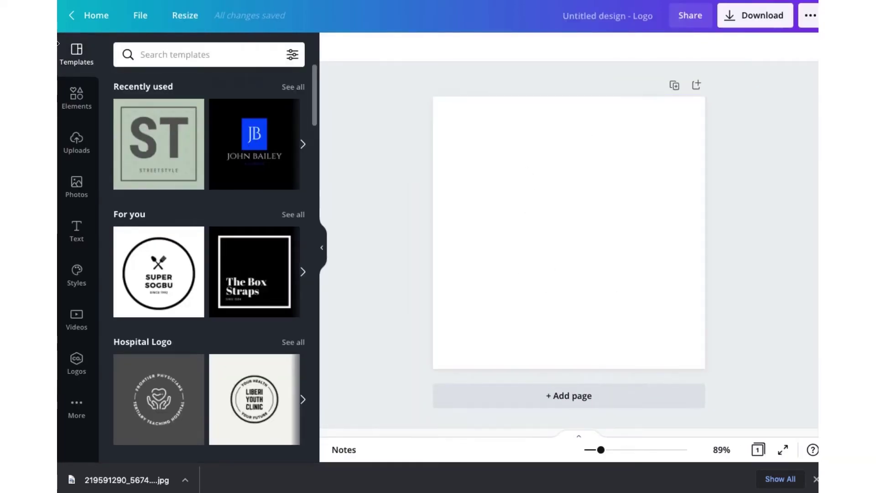
- Browse the Elements, Uploads, Photos, Text and Styles side panels
left_click(78, 95)
left_click(77, 140)
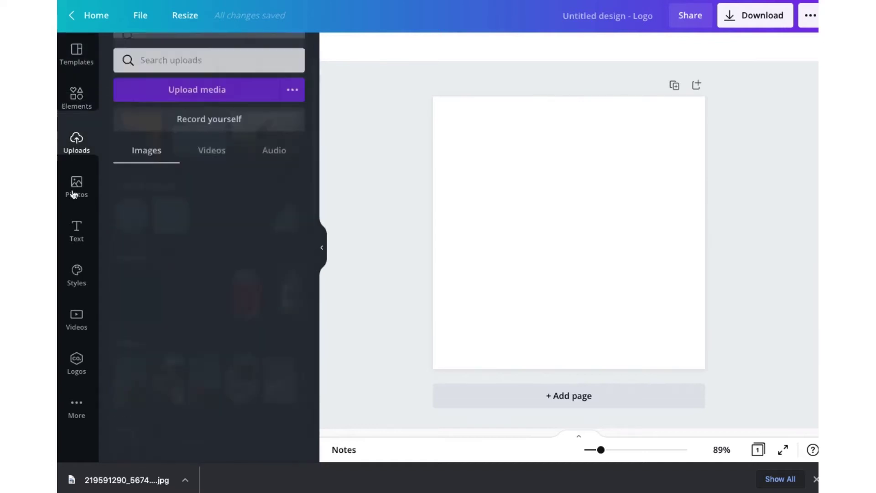
left_click(77, 185)
left_click(77, 236)
left_click(77, 277)
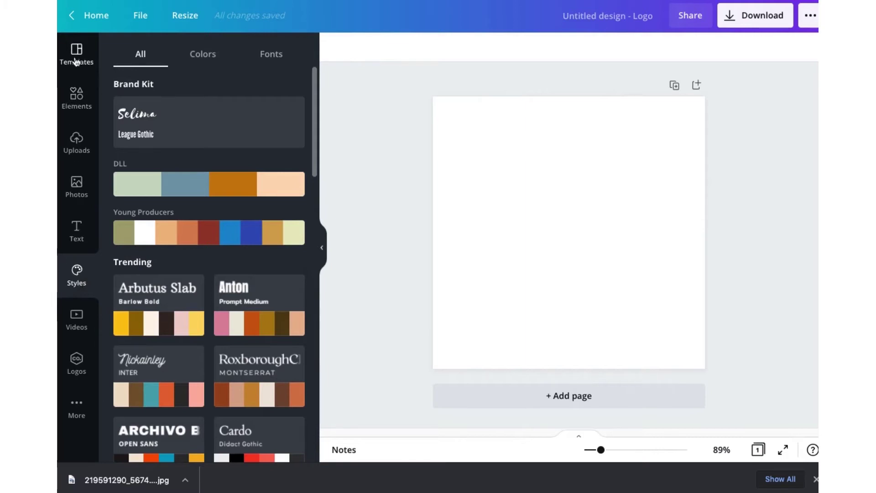
left_click(75, 97)
- Search the Photos library for 'background' images
left_click(74, 183)
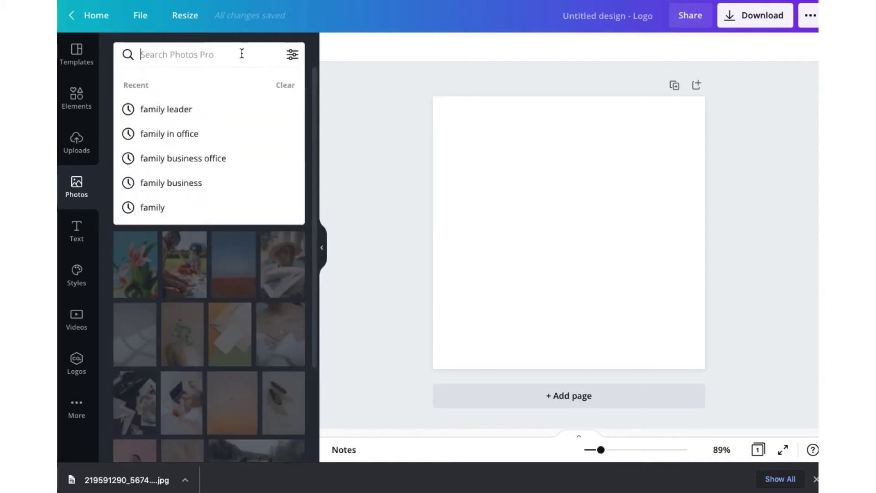
type("backger")
key("BackSpace")
key("BackSpace")
type("r")
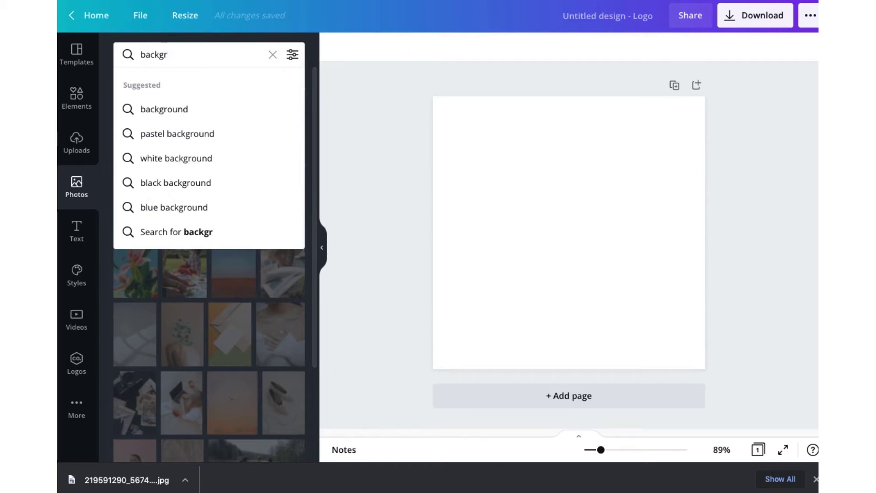
type("ound")
key("Return")
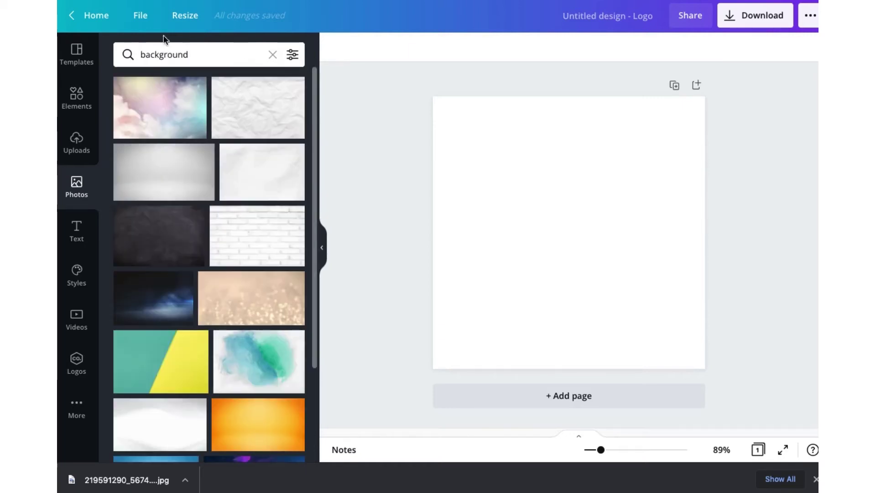
- Add the white brick wall photo and stretch it across the page
left_click(239, 237)
left_click_drag(499, 185, 486, 161)
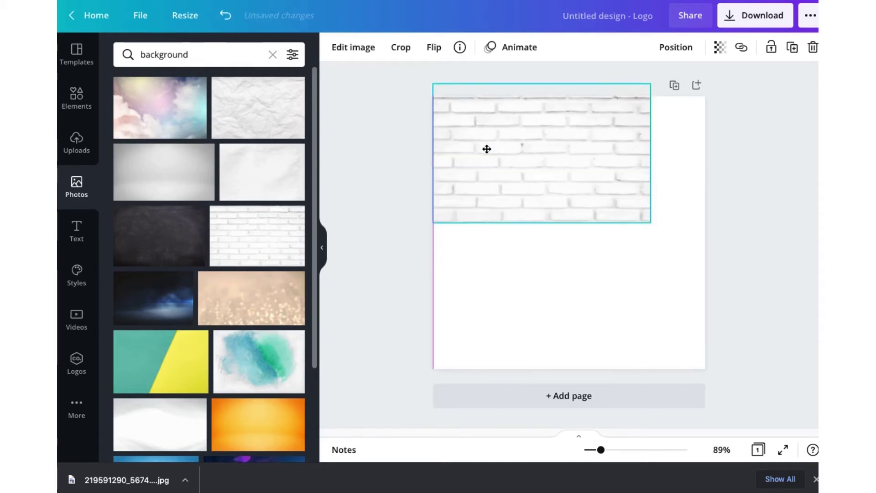
left_click_drag(651, 235, 732, 411)
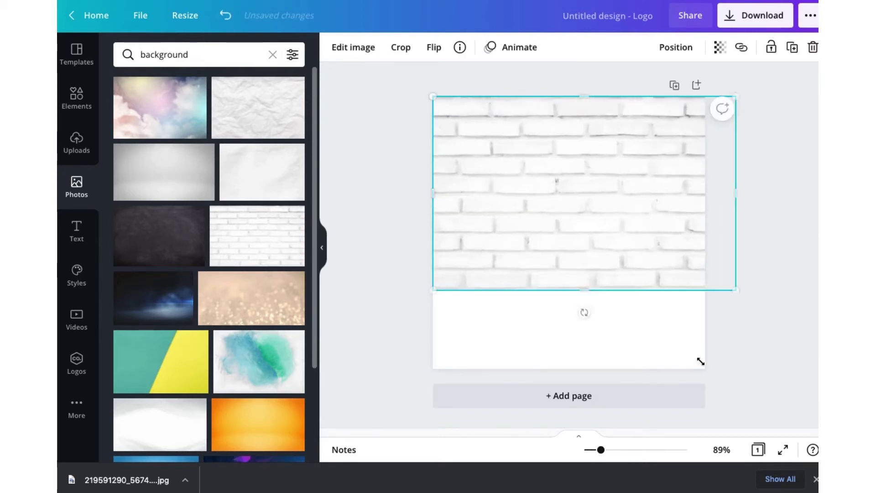
left_click_drag(668, 274, 648, 319)
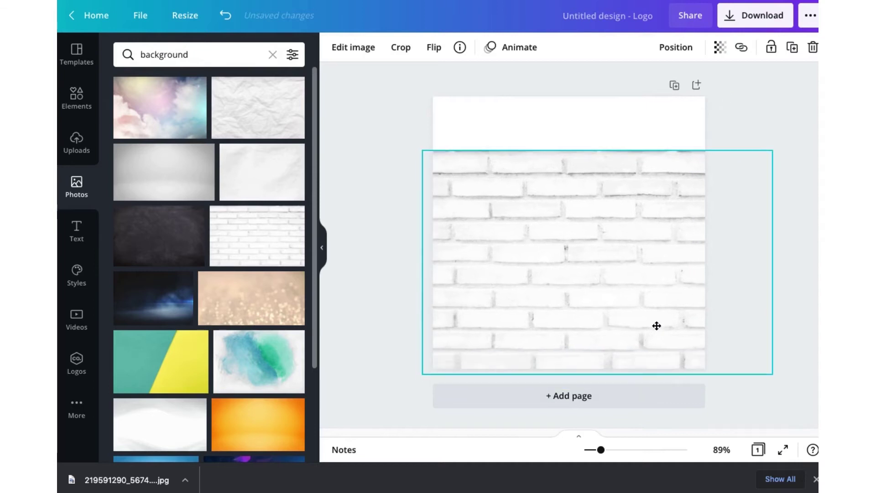
left_click_drag(576, 143, 575, 97)
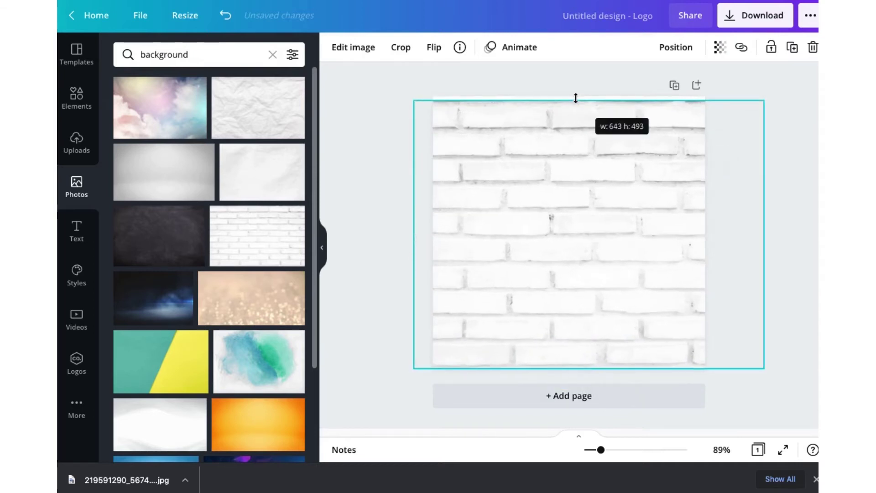
left_click(776, 235)
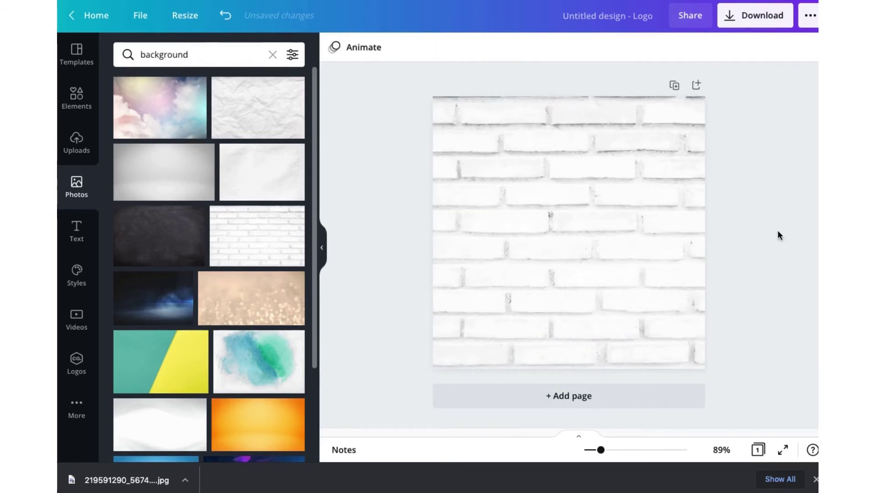
- Try cropping the brick photo, then add and delete a pastel cloud photo
left_click(629, 166)
double_click(630, 164)
left_click(548, 84)
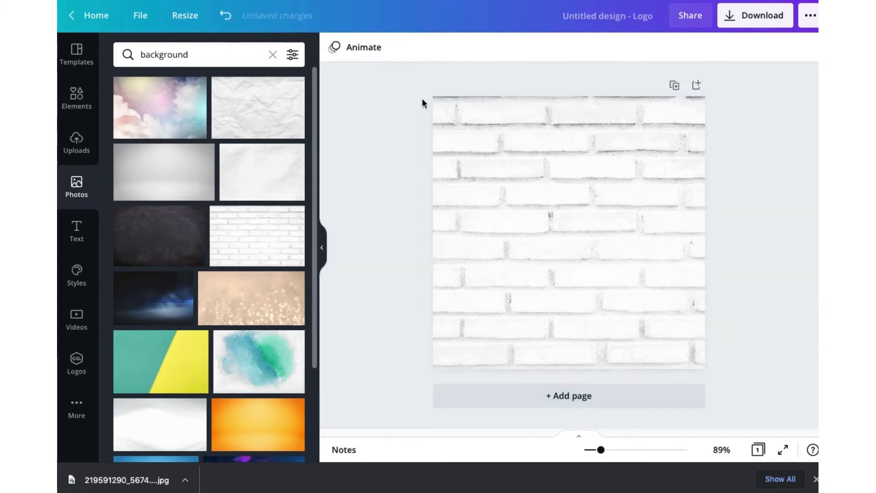
left_click(146, 107)
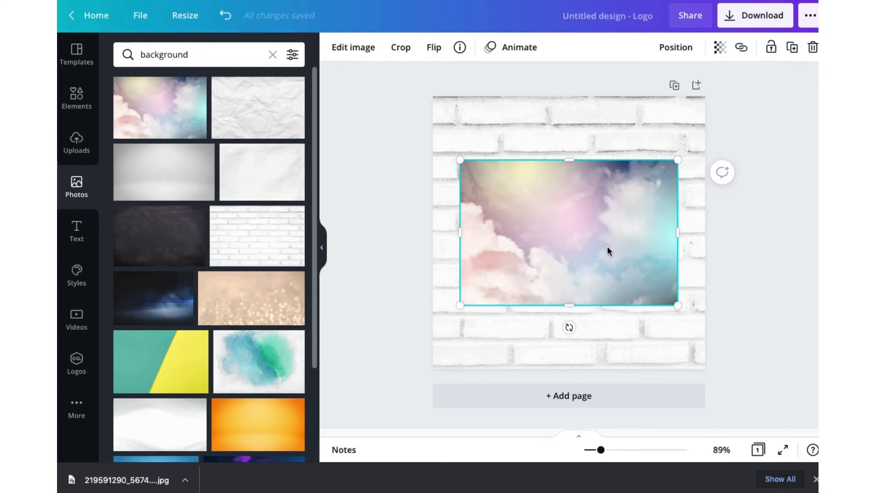
key("Delete")
- Enlarge the brick photo in crop mode so it covers the whole page
left_click(694, 125)
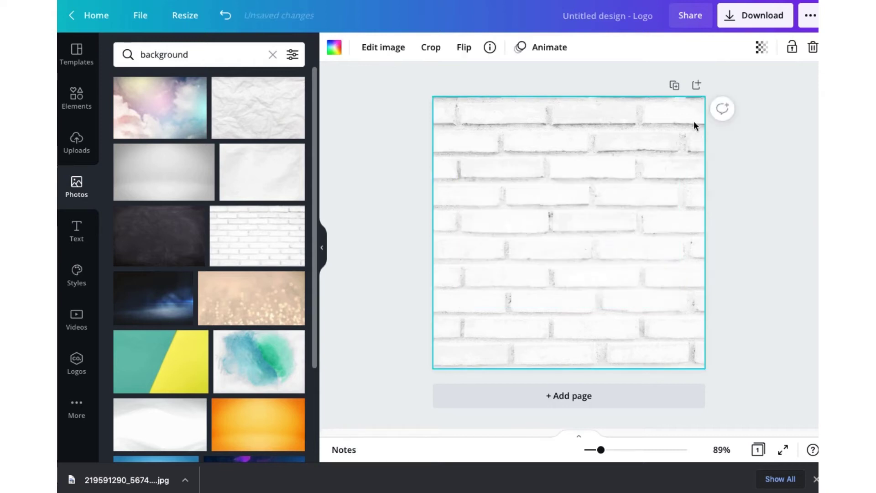
double_click(580, 171)
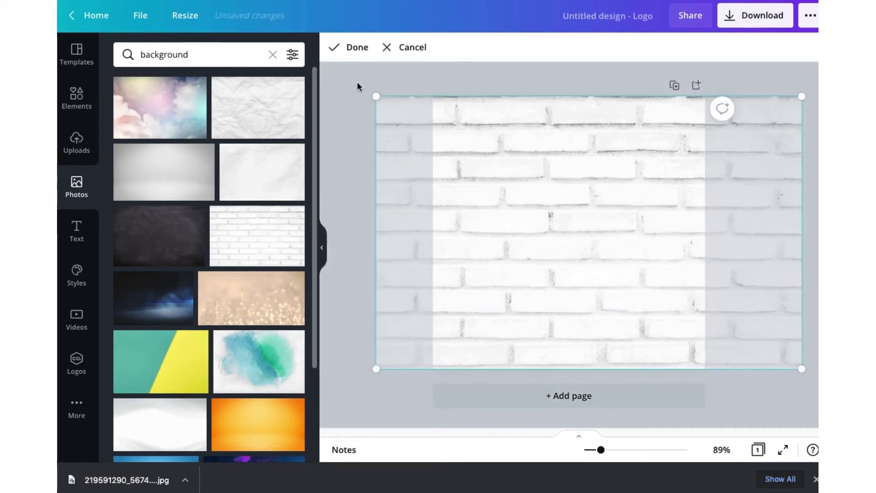
left_click_drag(375, 96, 367, 90)
left_click(445, 78)
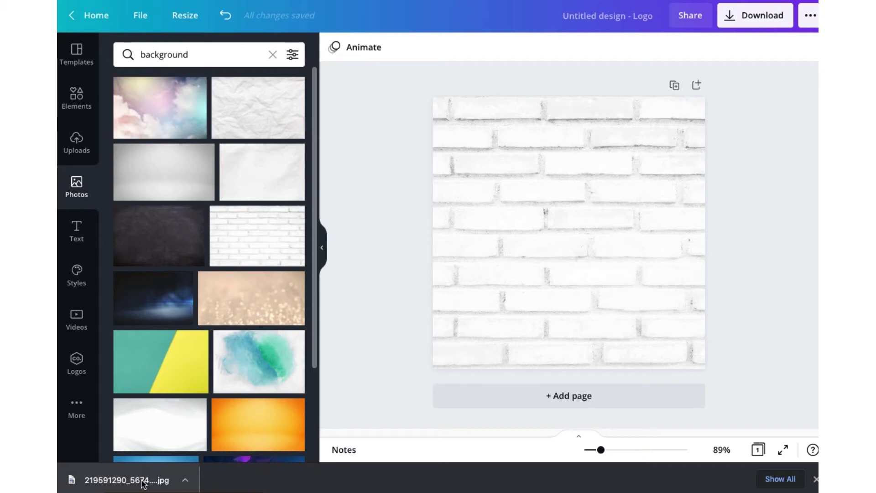
- Add the cut-out selfie from Uploads, then enlarge and position it on the wall
left_click_drag(142, 483, 235, 242)
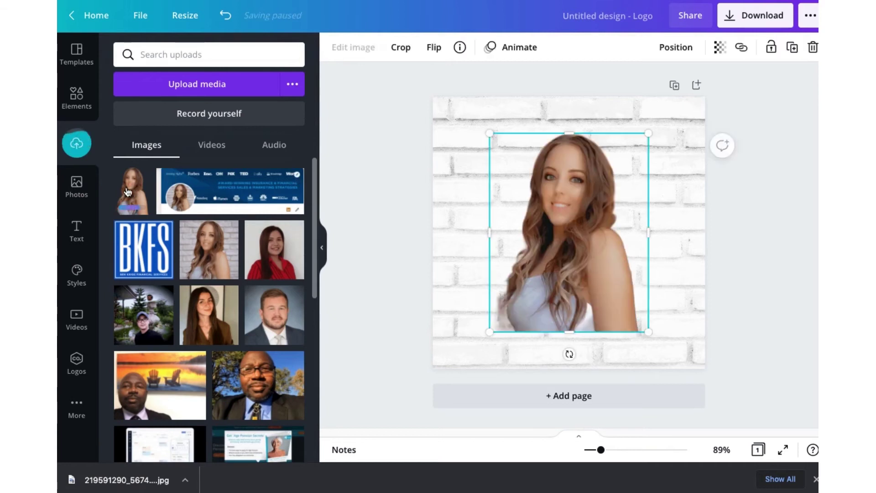
left_click(77, 97)
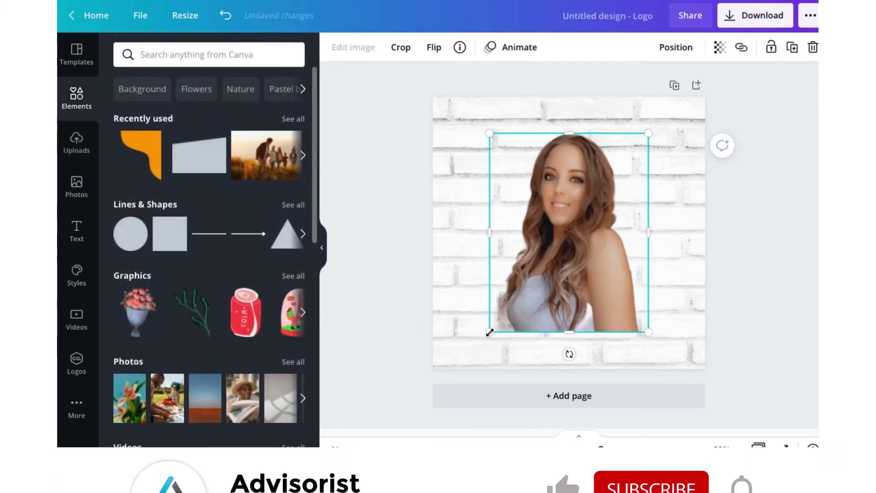
left_click_drag(490, 332, 426, 375)
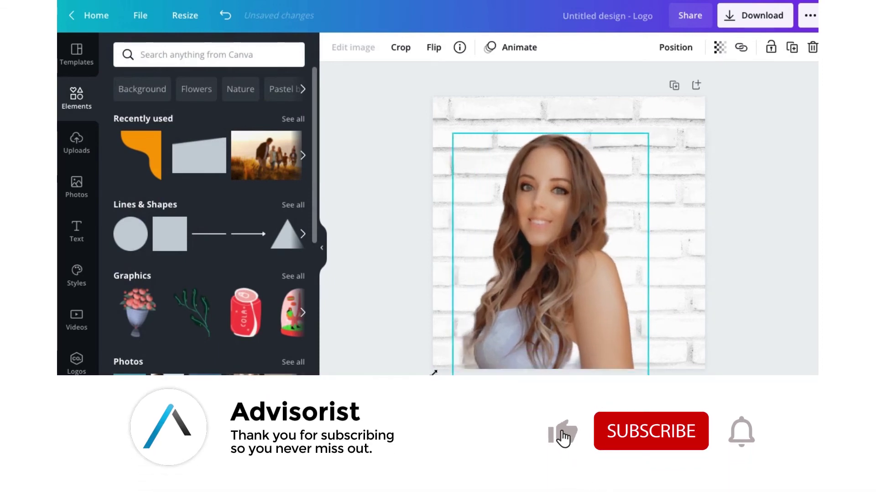
left_click_drag(538, 309, 567, 299)
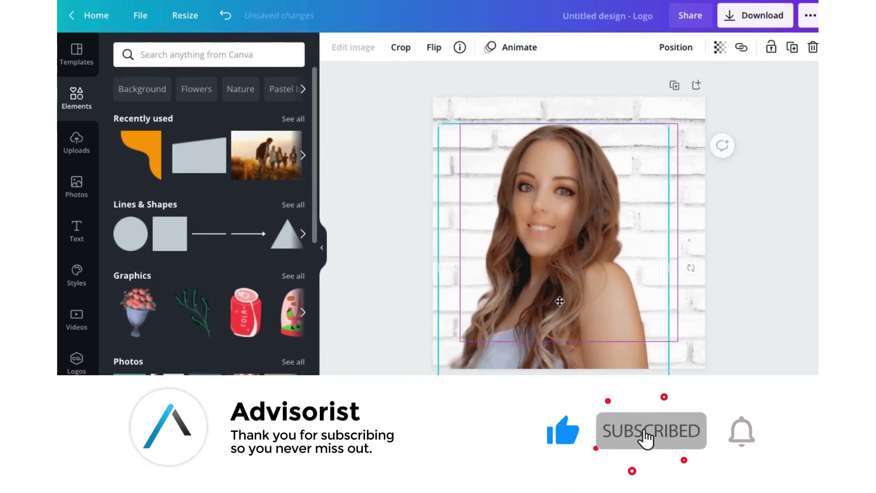
left_click_drag(678, 123, 704, 94)
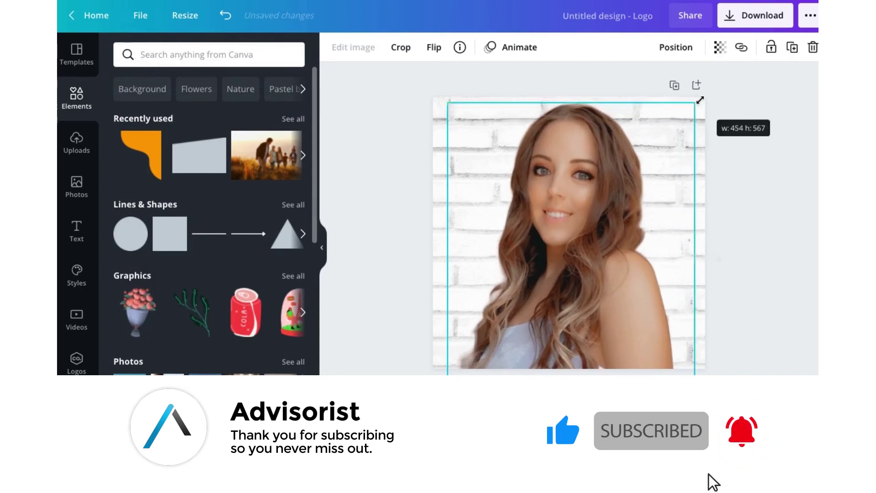
left_click_drag(614, 214, 610, 219)
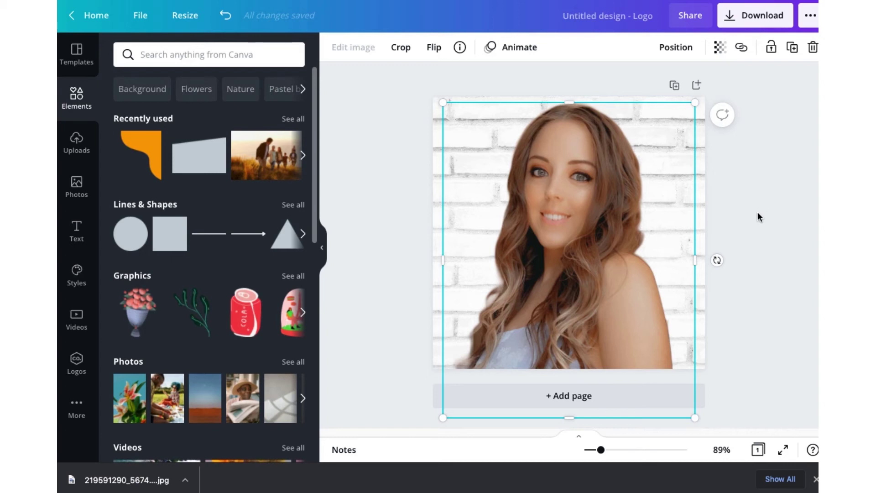
left_click(754, 225)
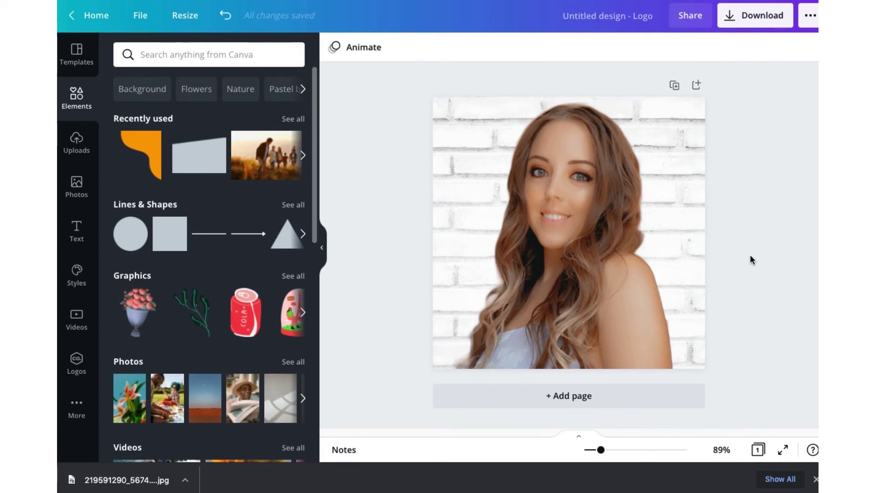
- Reposition and enlarge the selfie again so she reaches the bottom edge
mouse_move(548, 259)
left_mouse_down()
mouse_move(538, 260)
mouse_move(554, 248)
mouse_move(551, 258)
left_mouse_up()
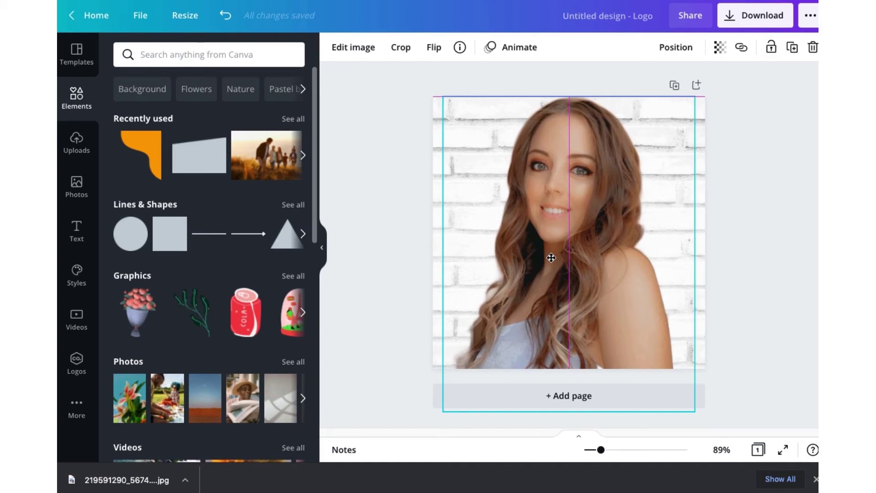
left_click_drag(554, 292, 555, 237)
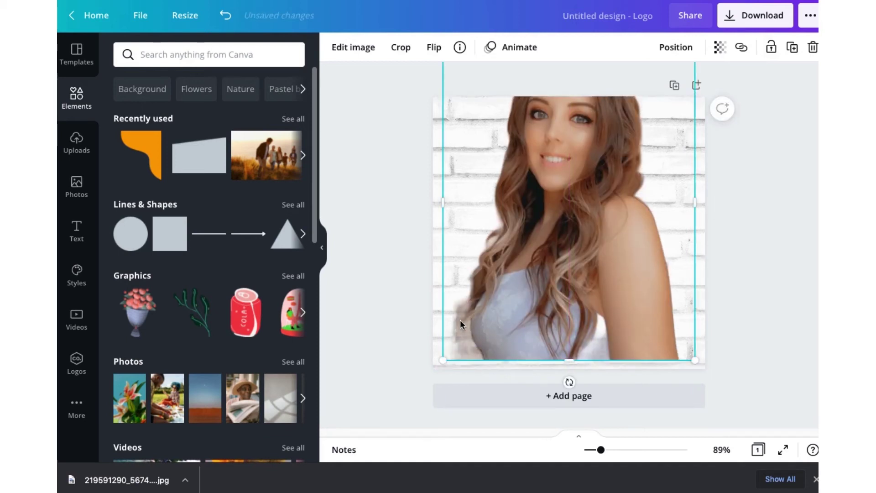
left_click_drag(443, 360, 419, 389)
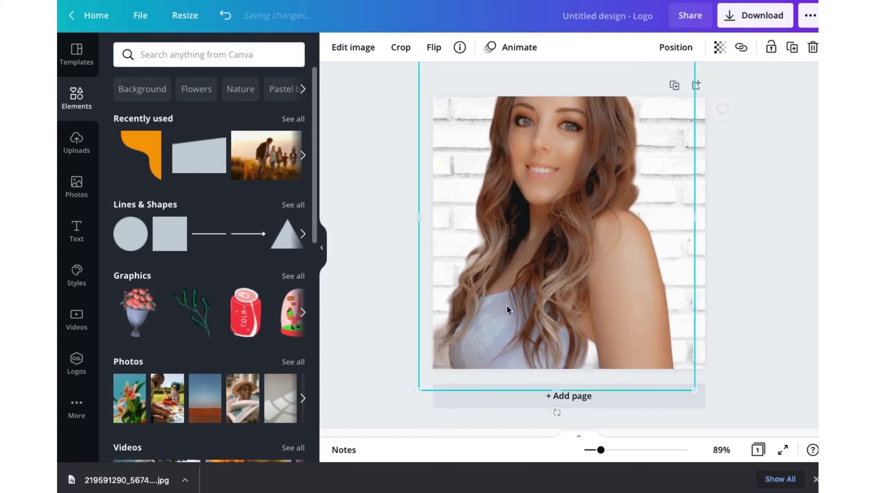
mouse_move(516, 268)
left_mouse_down()
mouse_move(539, 309)
mouse_move(530, 323)
left_mouse_up()
left_click(752, 247)
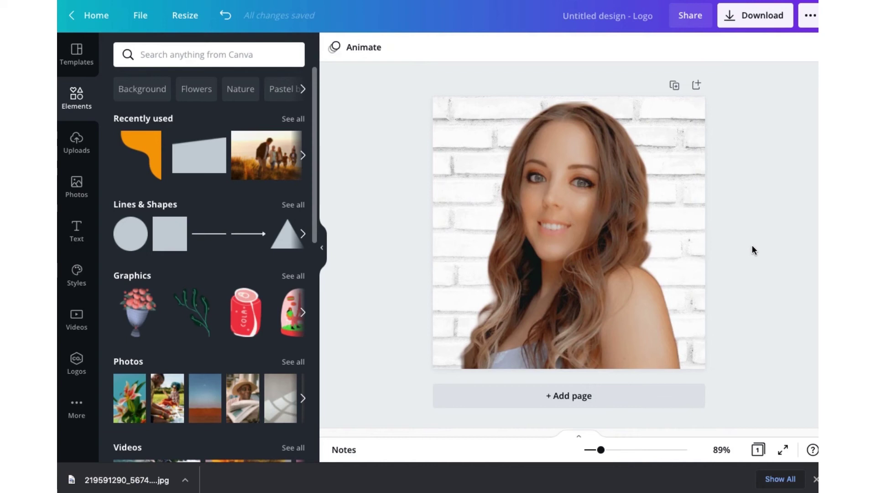
- Download the design with PNG as the file type and dismiss the business card promo
left_click(752, 15)
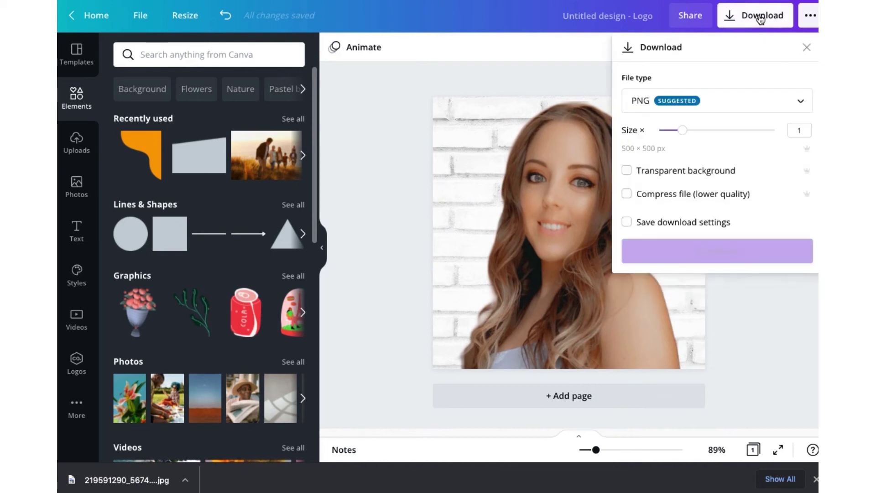
left_click(739, 108)
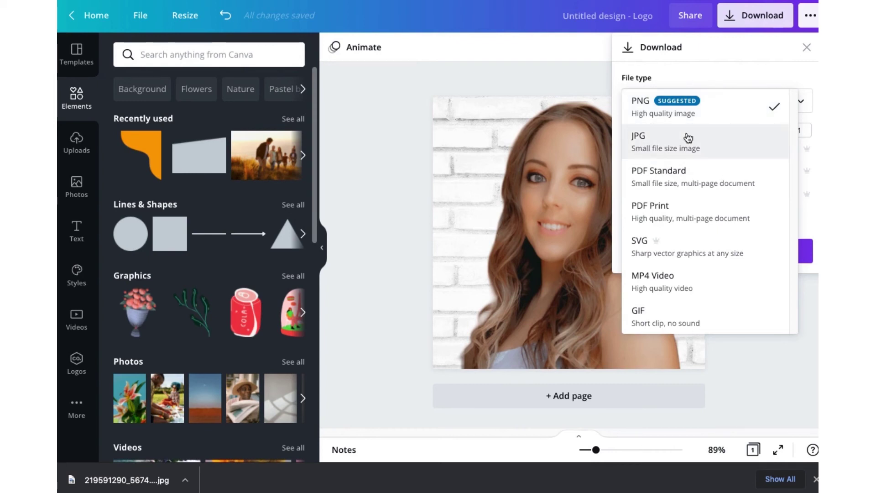
left_click(715, 111)
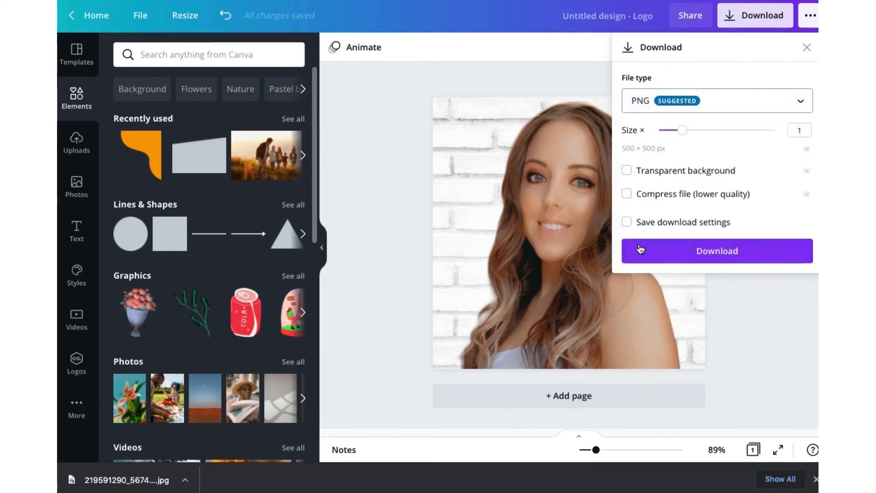
left_click(735, 250)
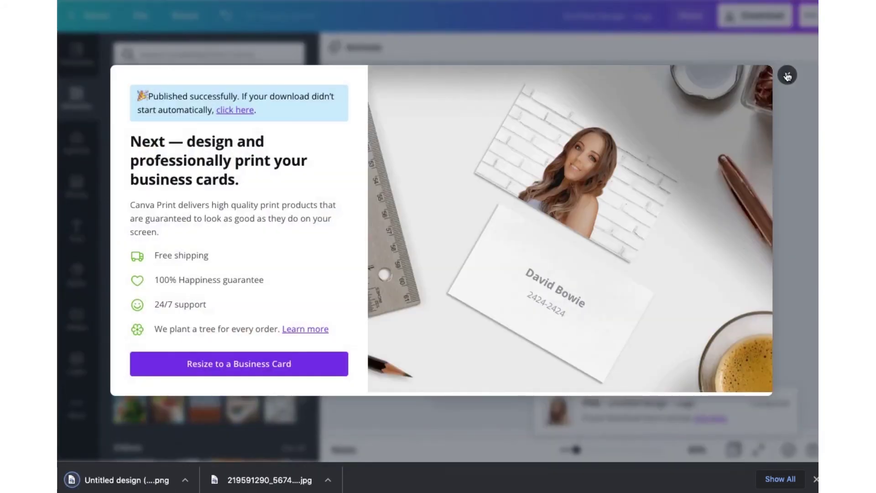
left_click(787, 74)
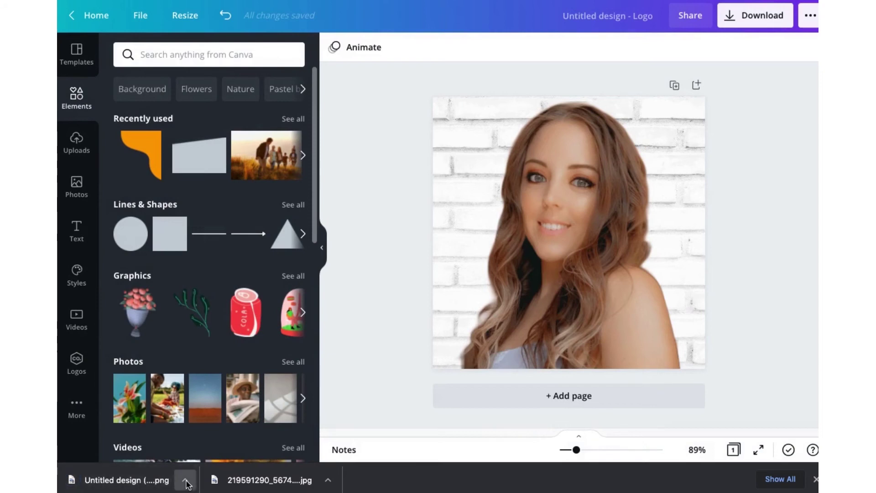
- View the exported brick-wall selfie PNG in Preview from the downloads bar, then close Preview
left_click(185, 485)
left_click(210, 474)
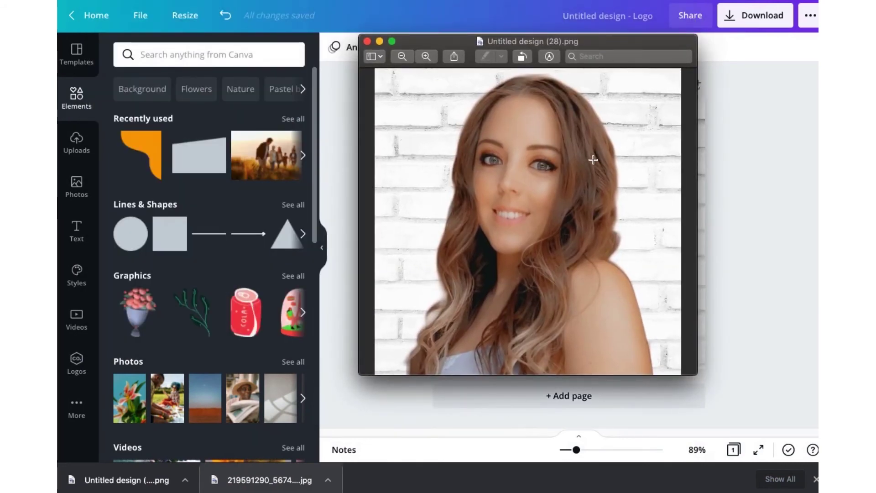
left_click(367, 42)
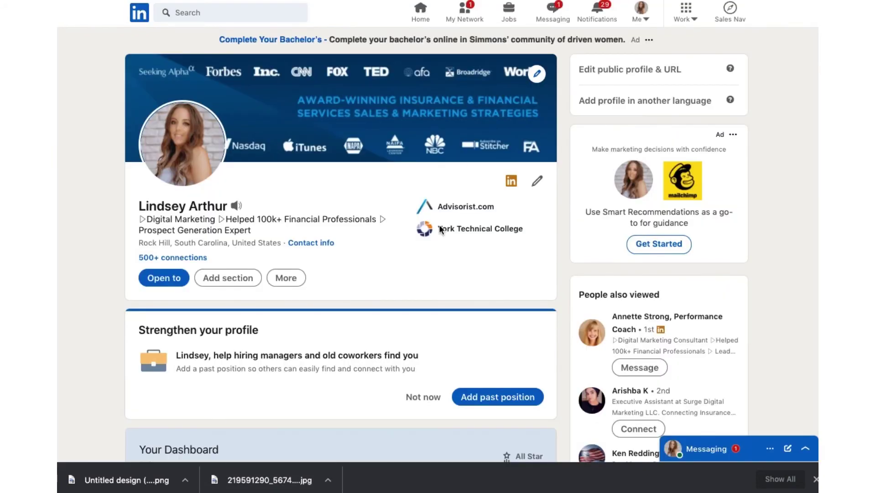